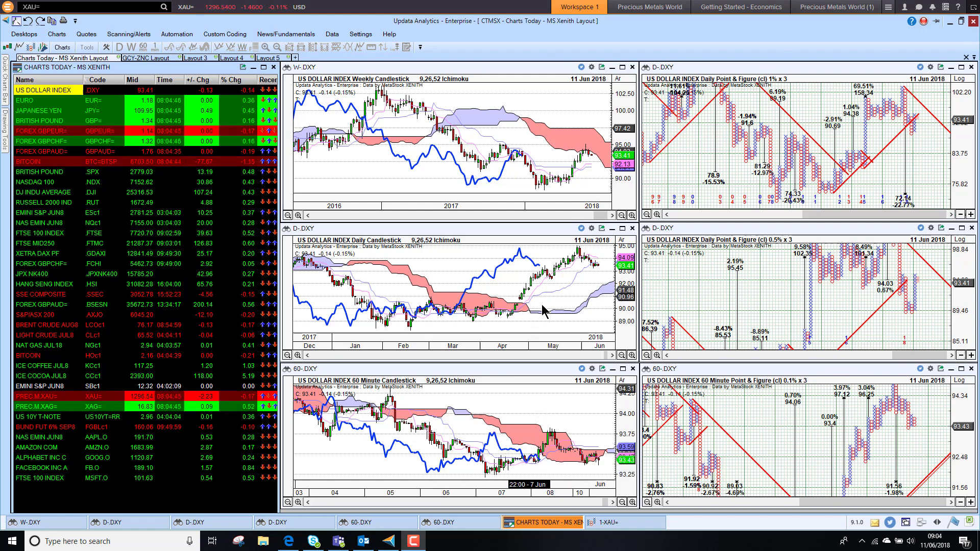
Step: Review EURO, JAPANESE YEN, BRITISH POUND, GBPEUR= and GBPCHF= charts, ending on FOREX GBPAUD=
click(34, 101)
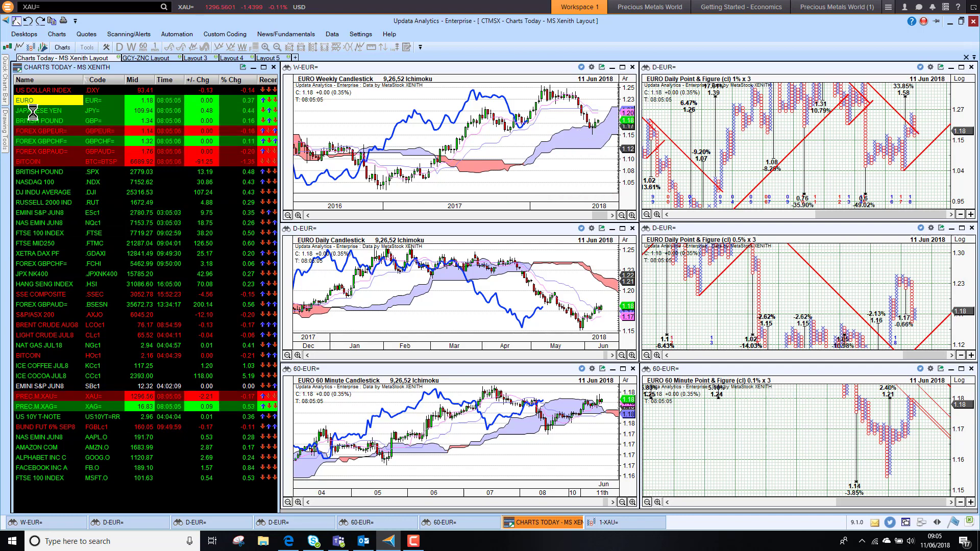
click(32, 111)
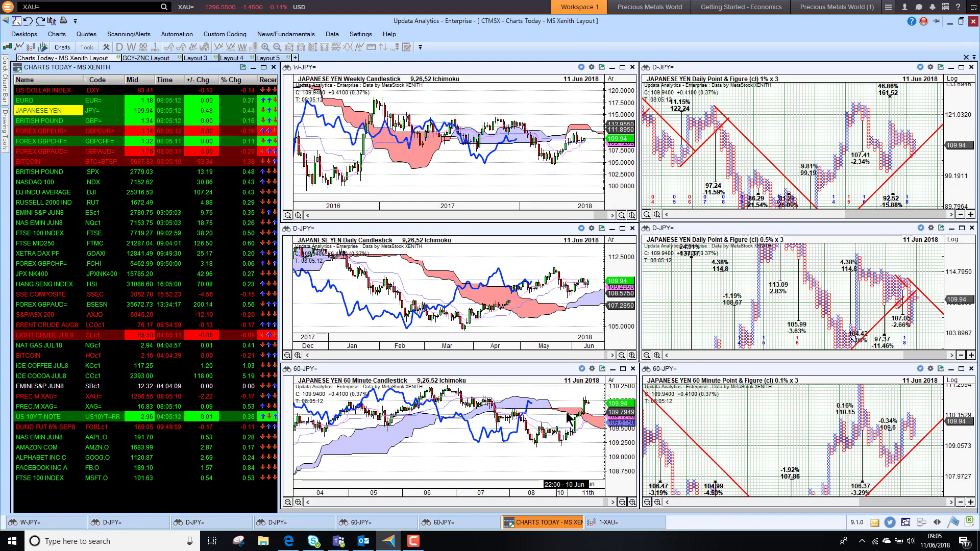
click(39, 120)
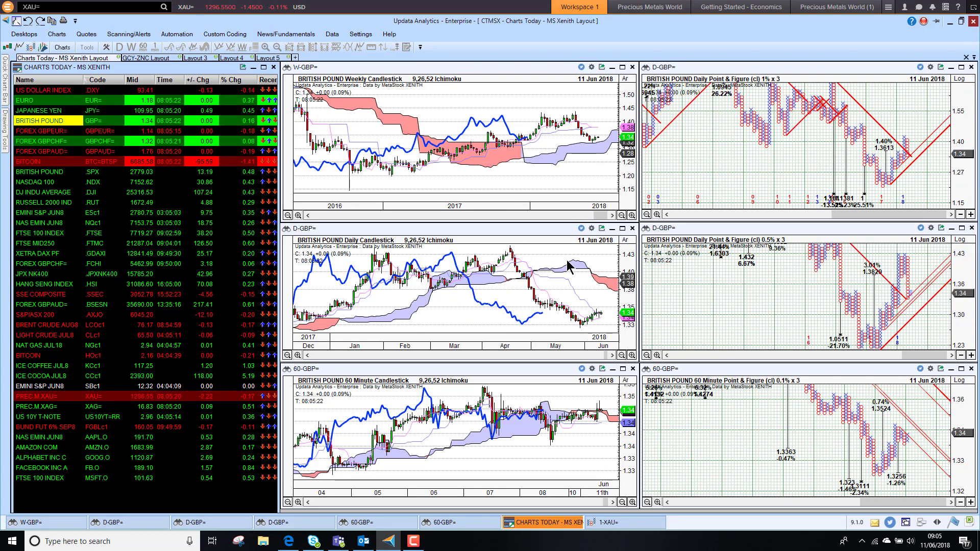
click(45, 132)
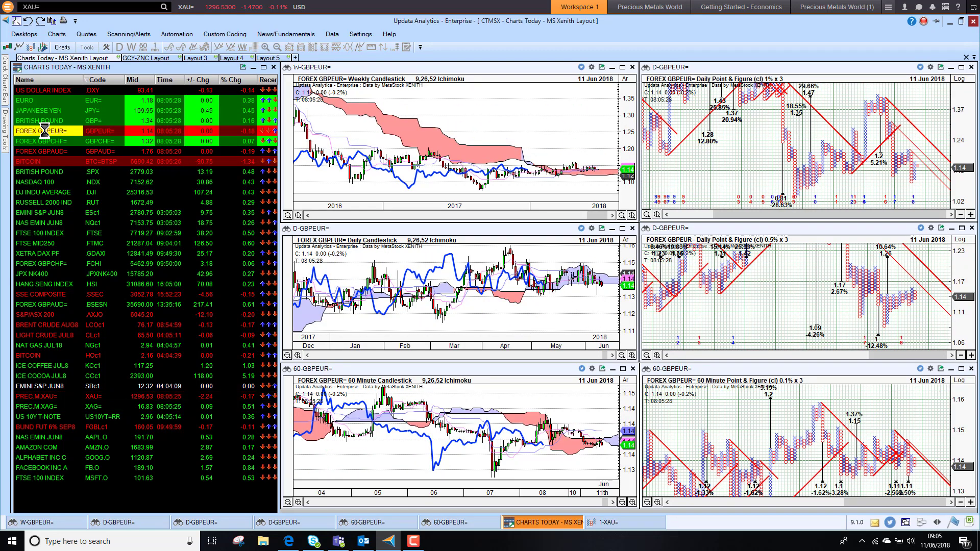
key(Down)
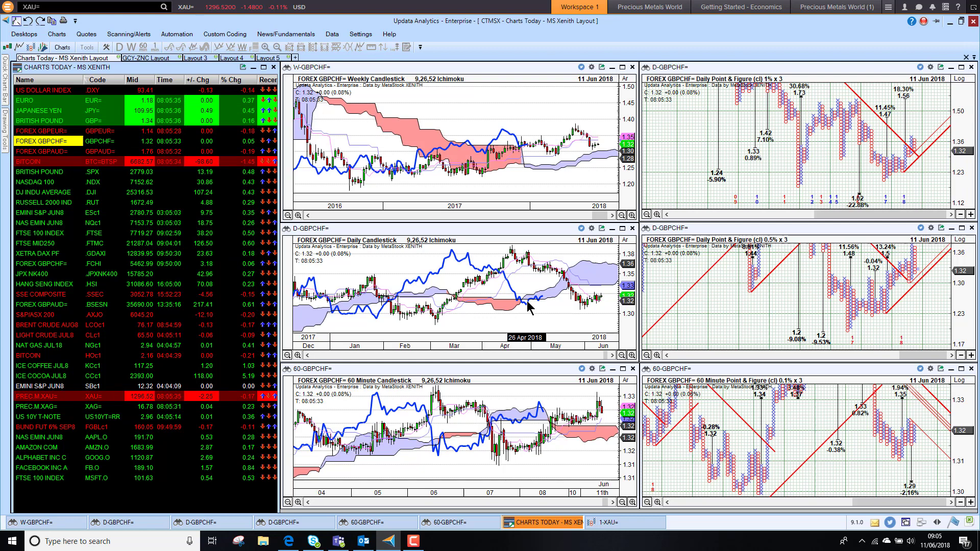
key(Down)
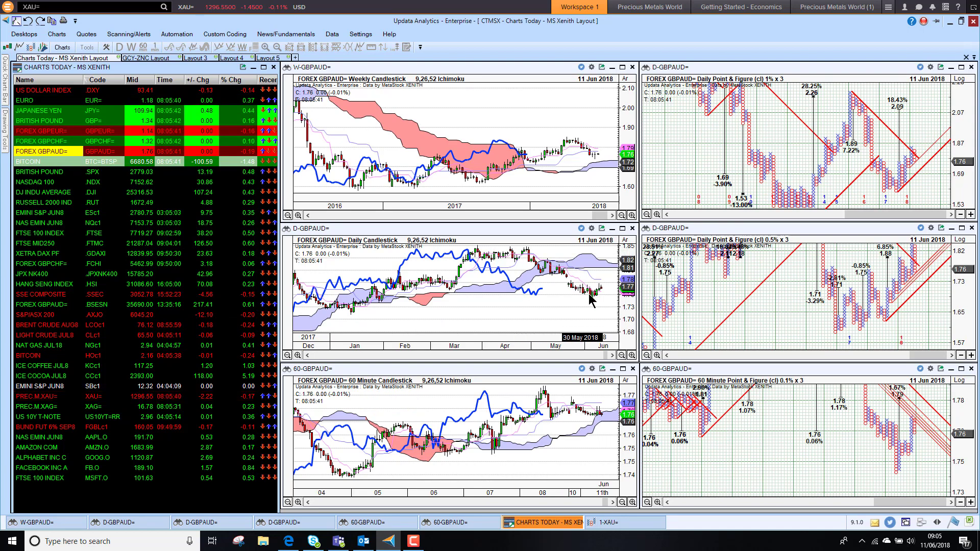
Step: Load BITCOIN (BTC=BTSP) from the Charts Today watchlist into the six linked charts
click(37, 161)
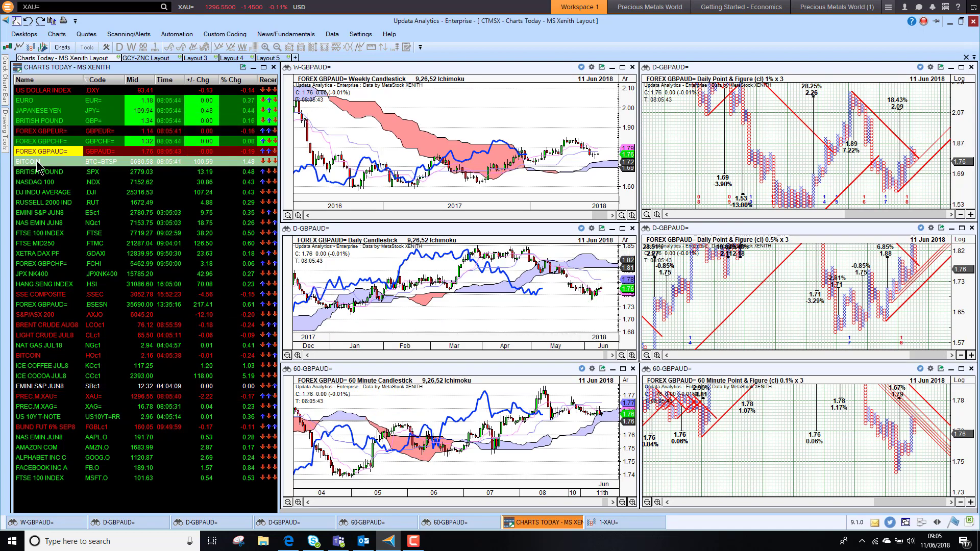
click(37, 161)
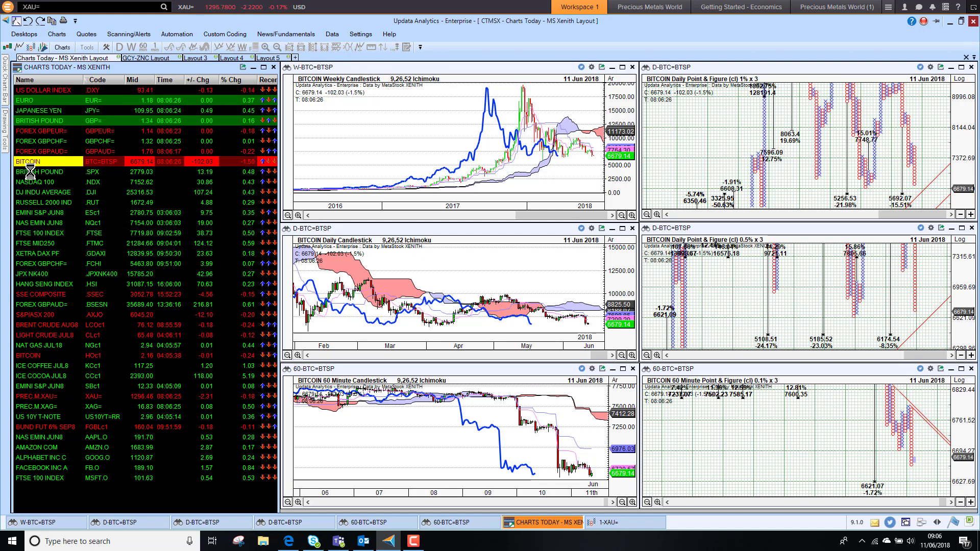
Step: Step the charts from .SPX through NDX, DJI, RUT, ESc1 and NQc1 to .FTSE
click(30, 172)
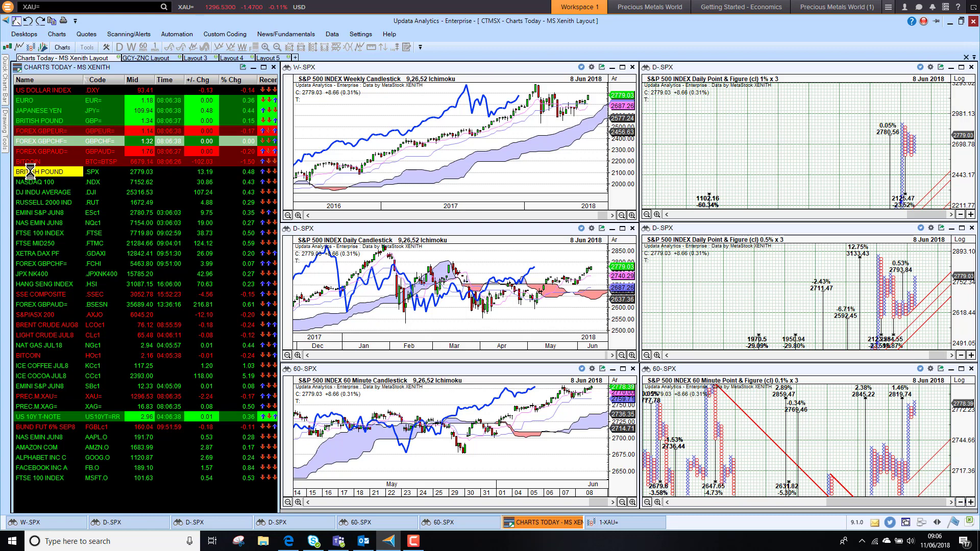
key(Down)
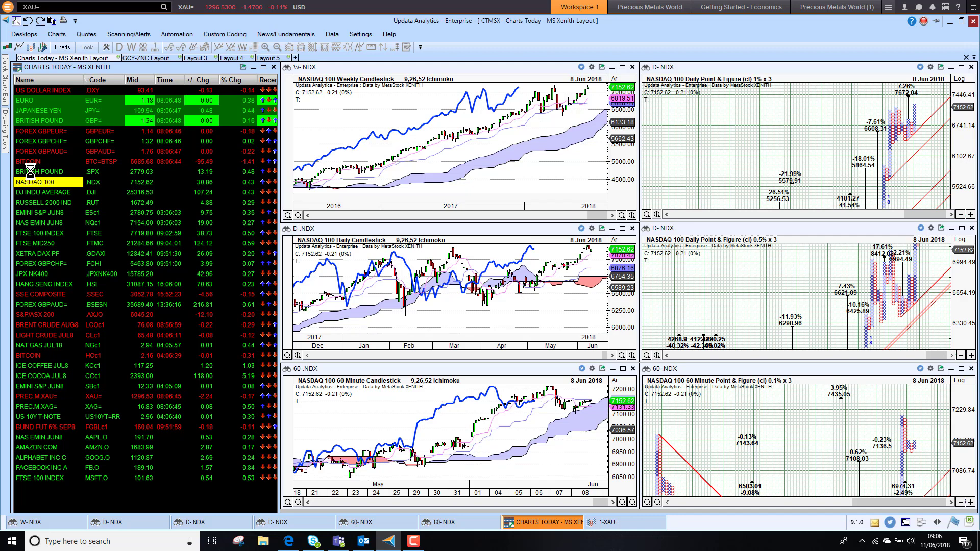
key(Down)
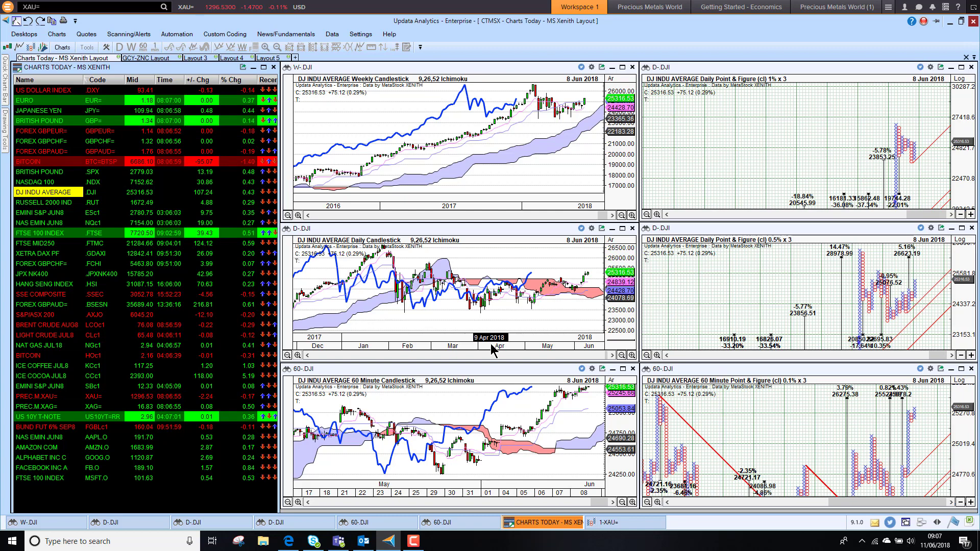
key(Down)
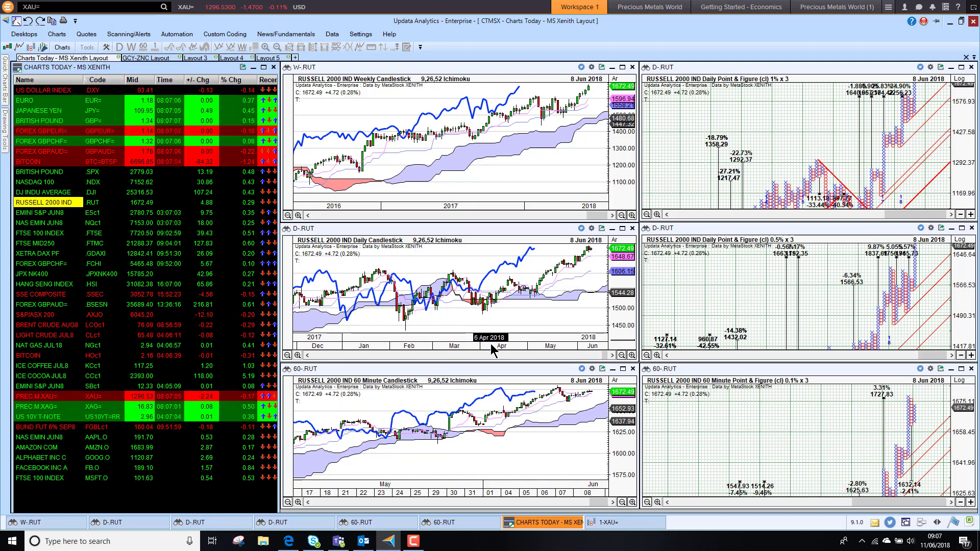
key(Down)
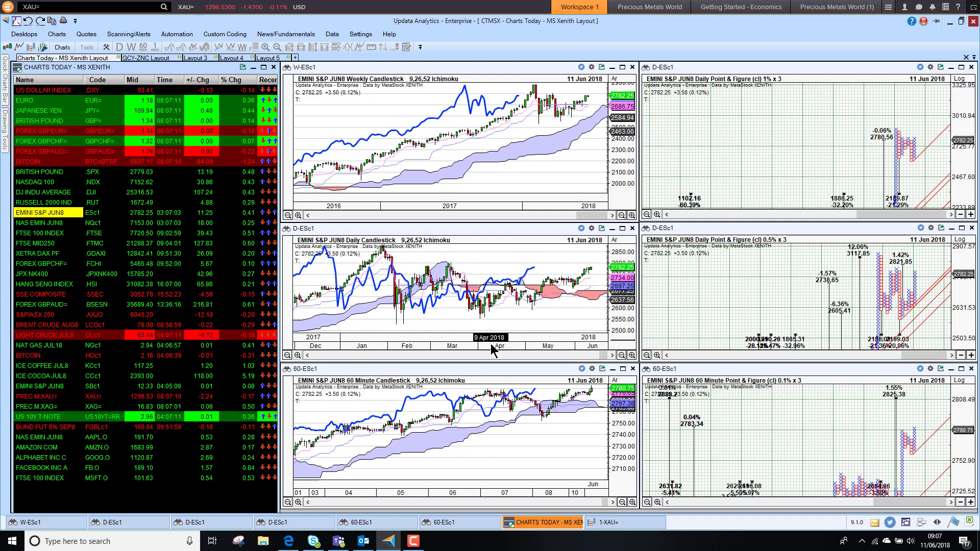
key(Down)
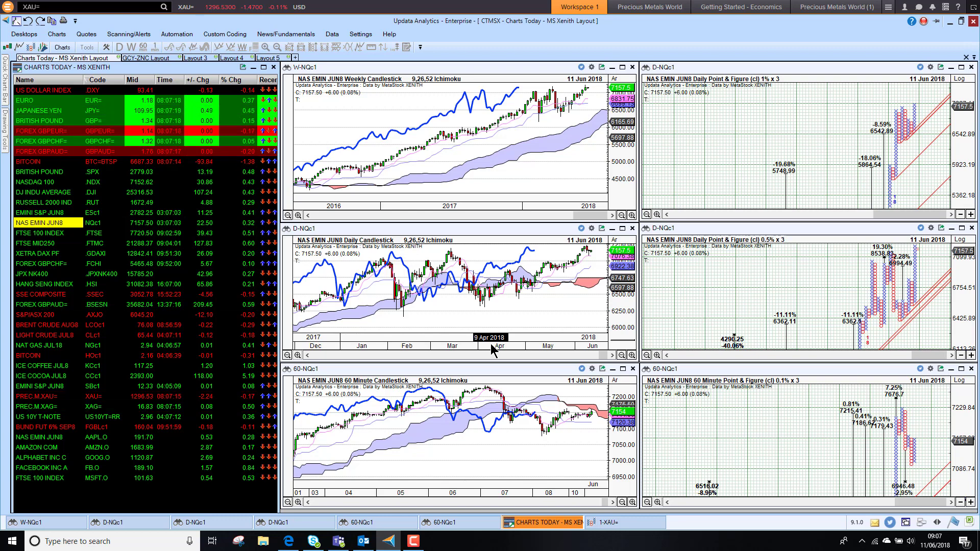
key(Down)
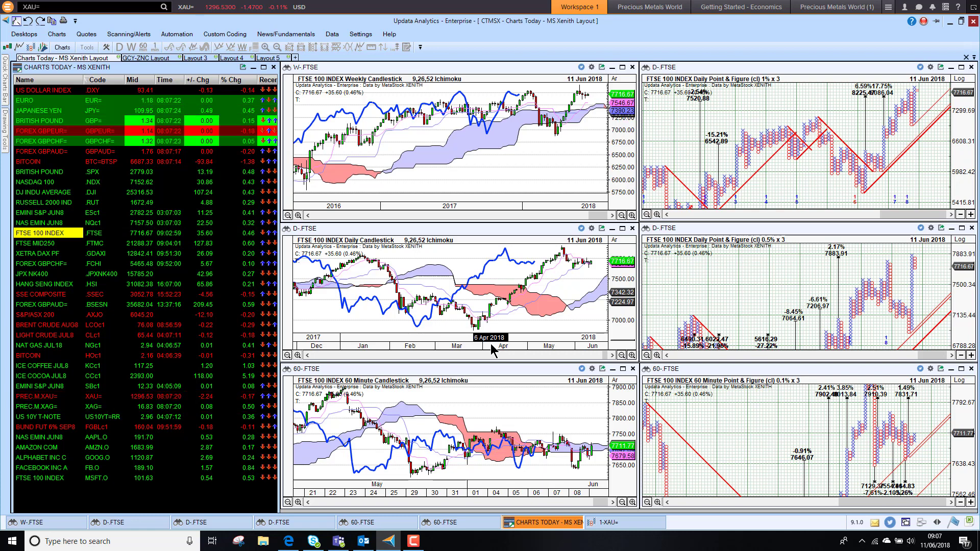
Step: Step the charts through FTSE MID250, XETRA DAX PF and CAC 40 (.FCHI) to JPX NK400
key(Down)
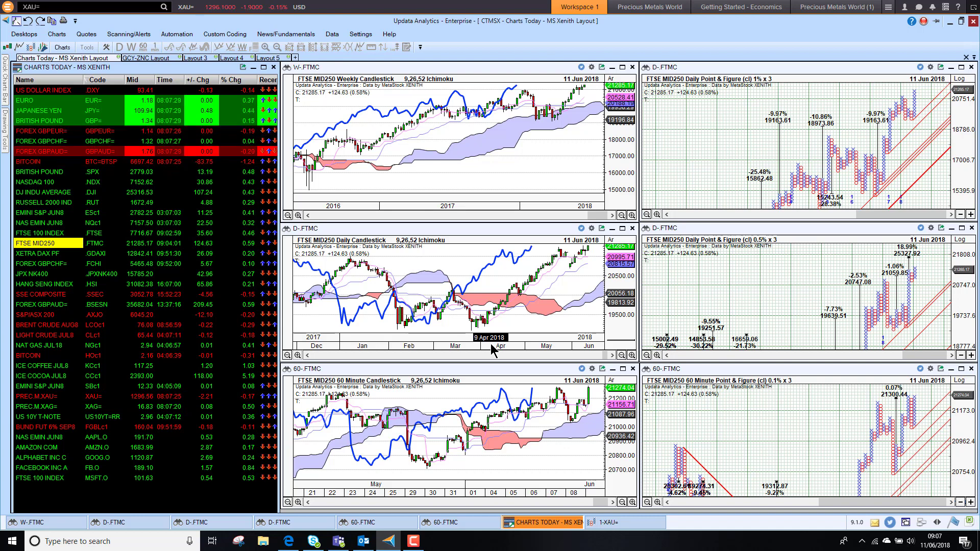
key(Down)
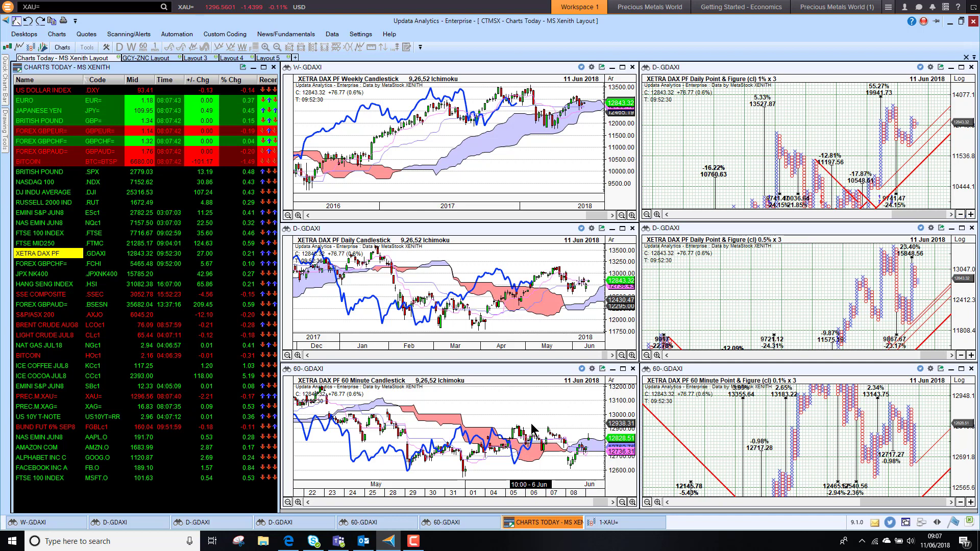
key(Down)
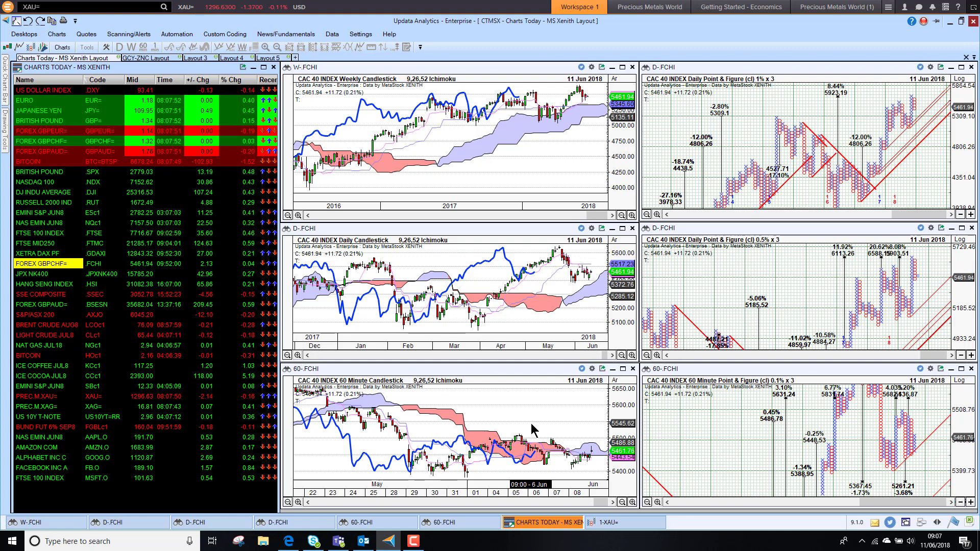
key(Down)
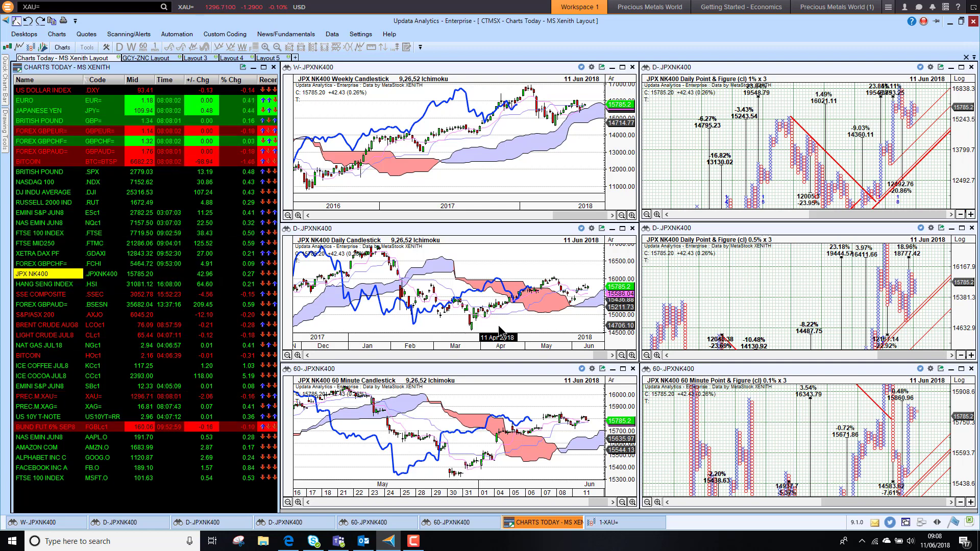
Step: Step through HSI, SSEC, BSESN and AXJO, ending on Brent Crude AUG8 (LCOc1)
key(Down)
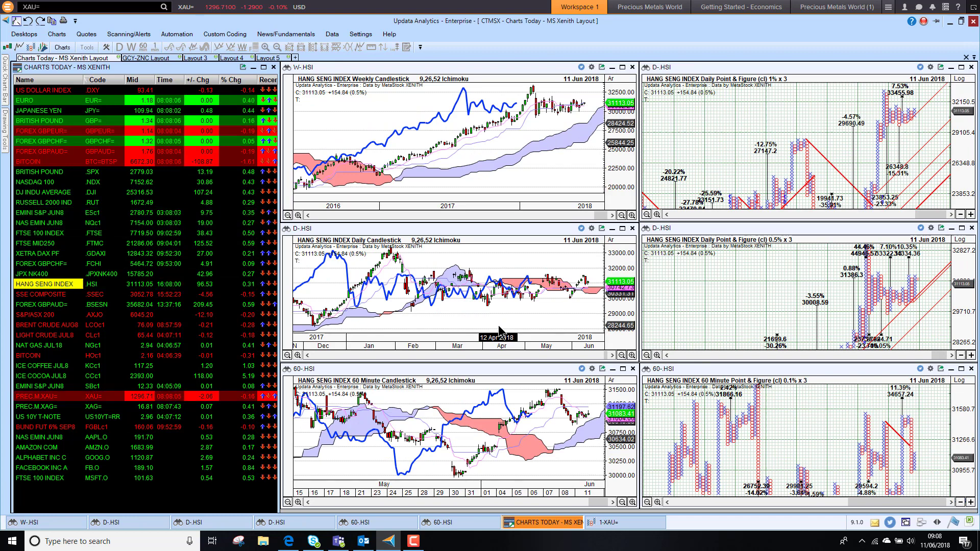
key(Down)
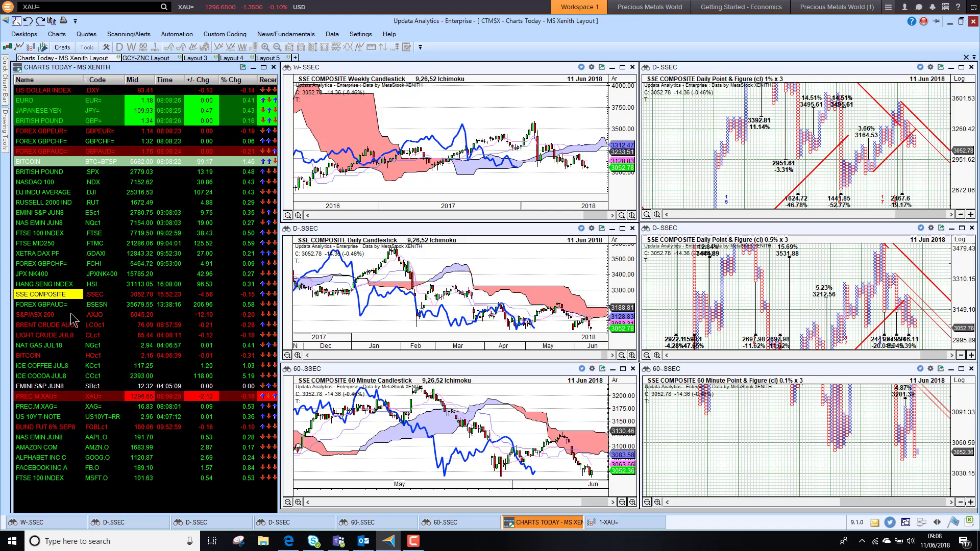
click(41, 305)
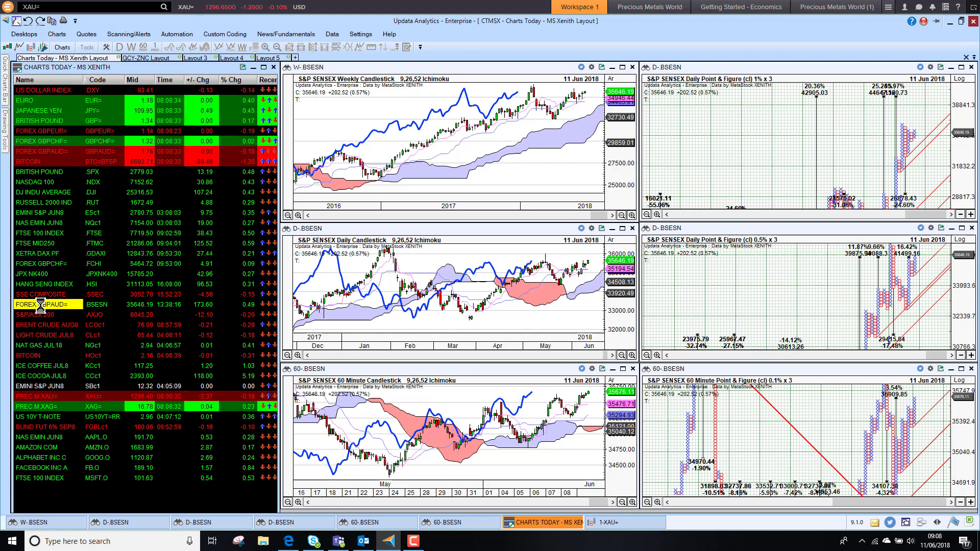
key(Down)
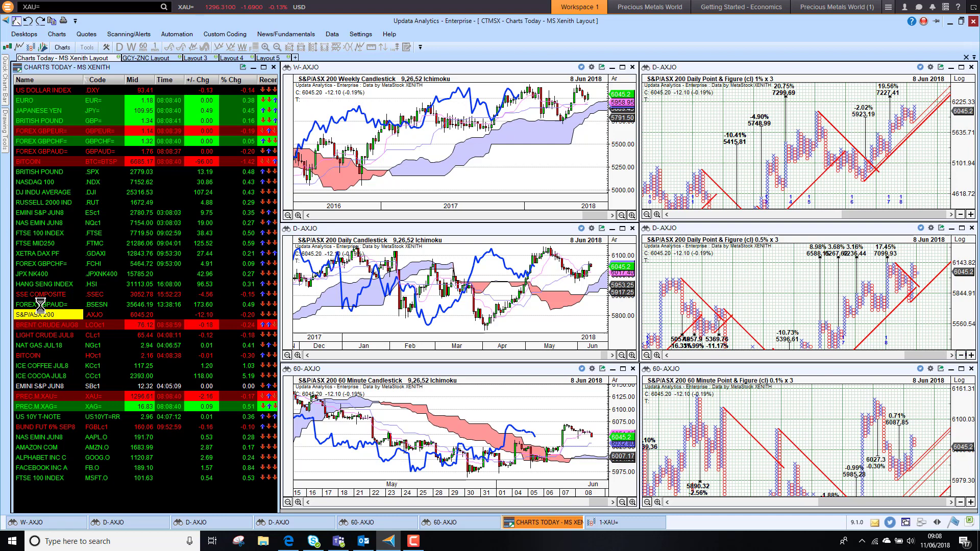
key(Down)
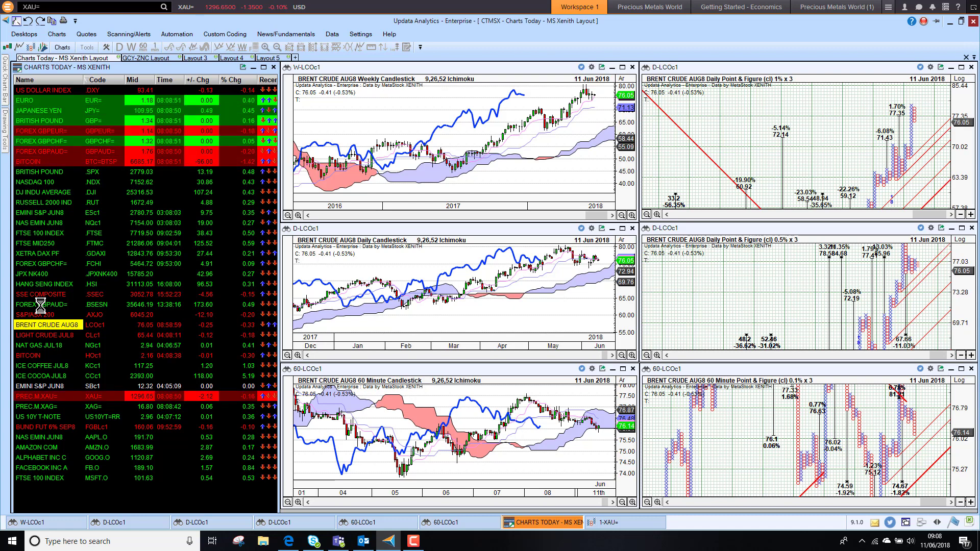
Step: Chart Light Crude JUL8 (CLc1) and Nat Gas (NGc1), then gold PREC.M.XAU=
key(Down)
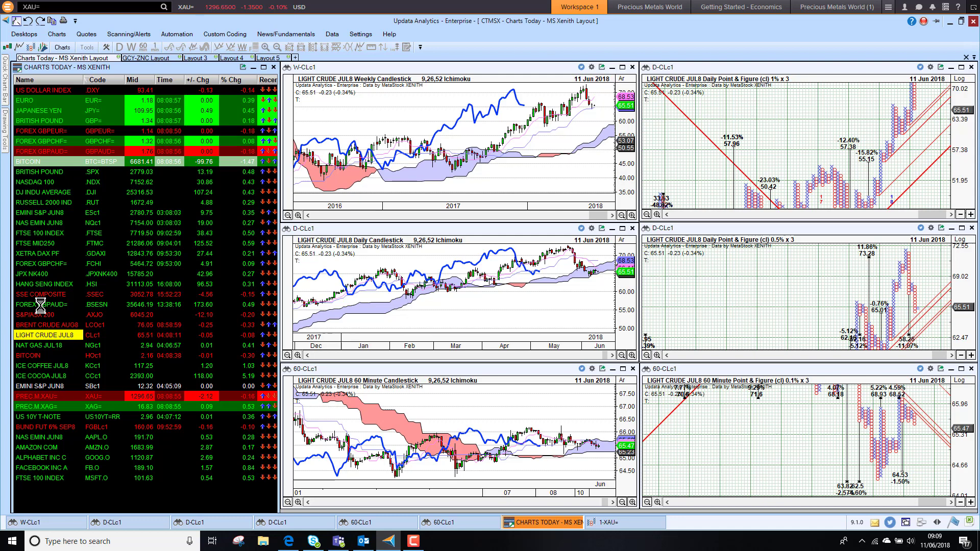
key(Down)
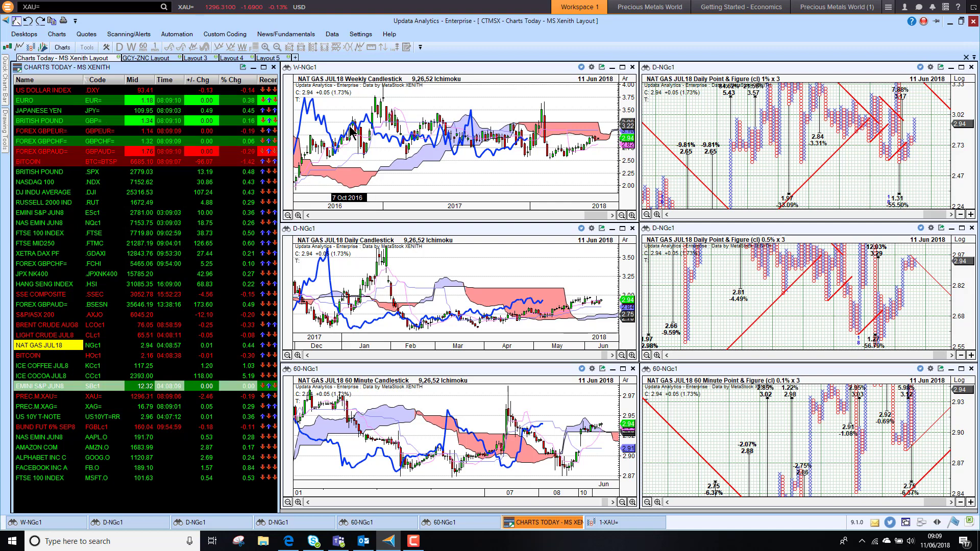
click(34, 396)
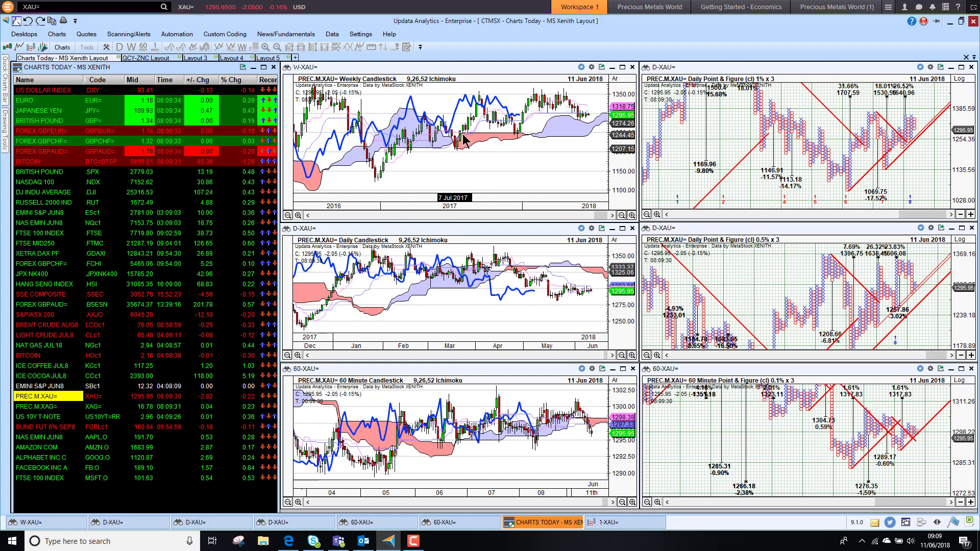
Step: Chart silver XAG=, then the US 10Y T-NOTE, then Apple Inc (AAPL.O)
click(29, 406)
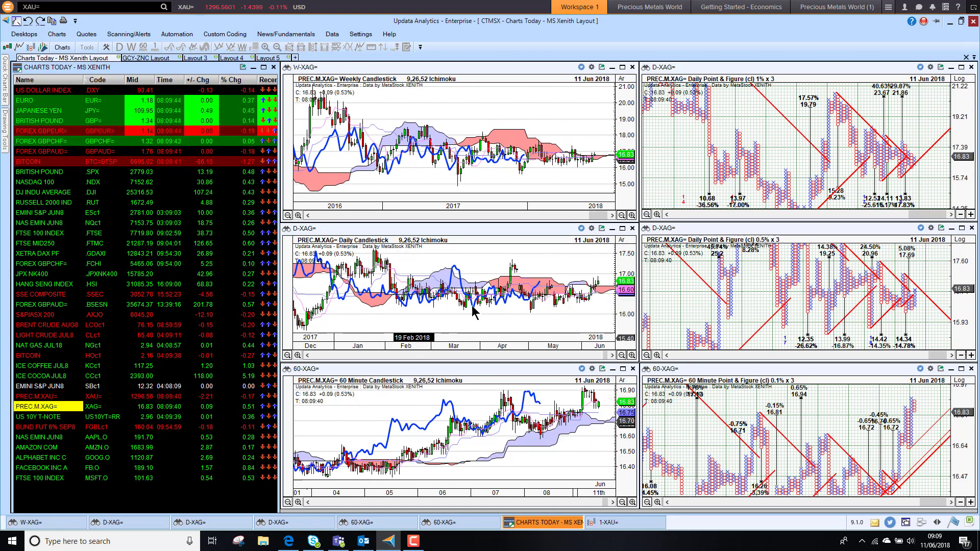
click(33, 418)
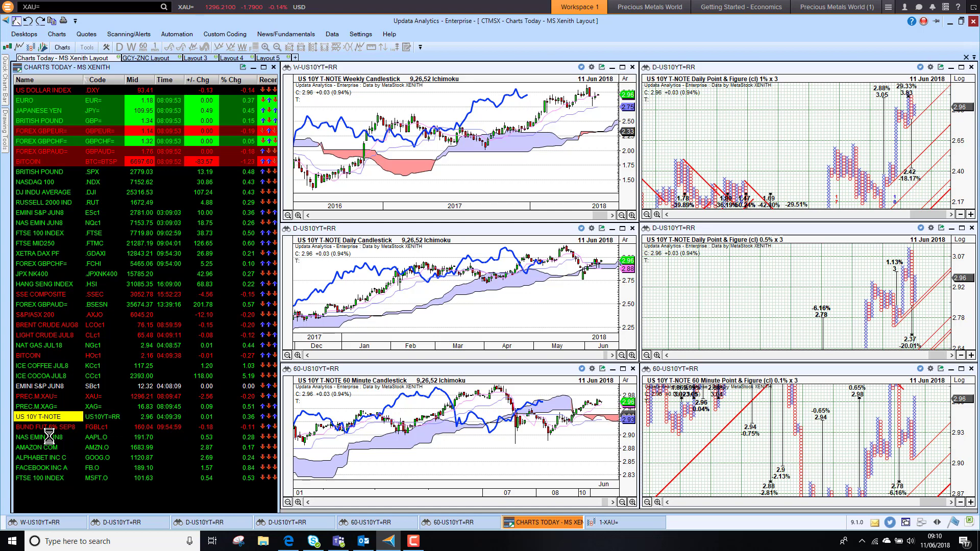
click(49, 437)
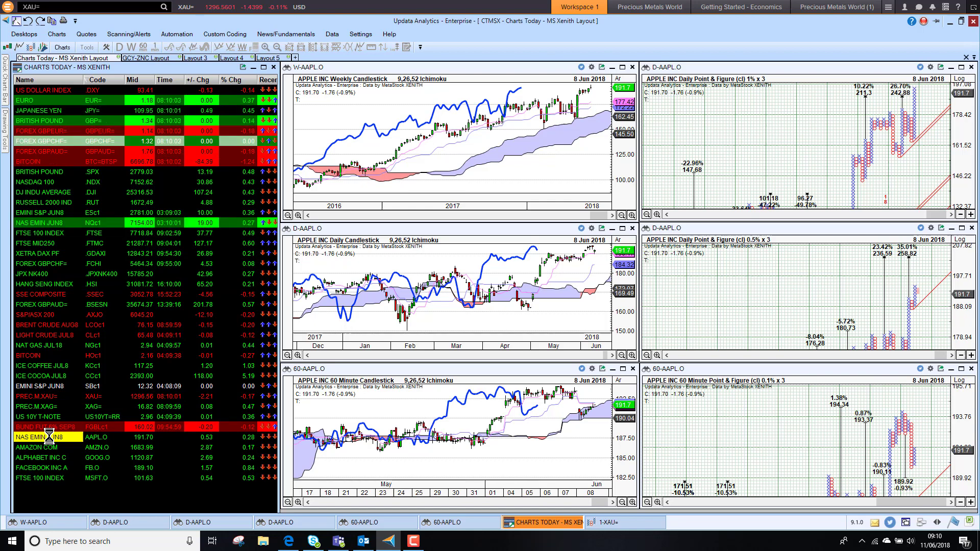
Step: Step the charts through AMZN.O, GOOG.O and FB.O to MSFT.O
key(Down)
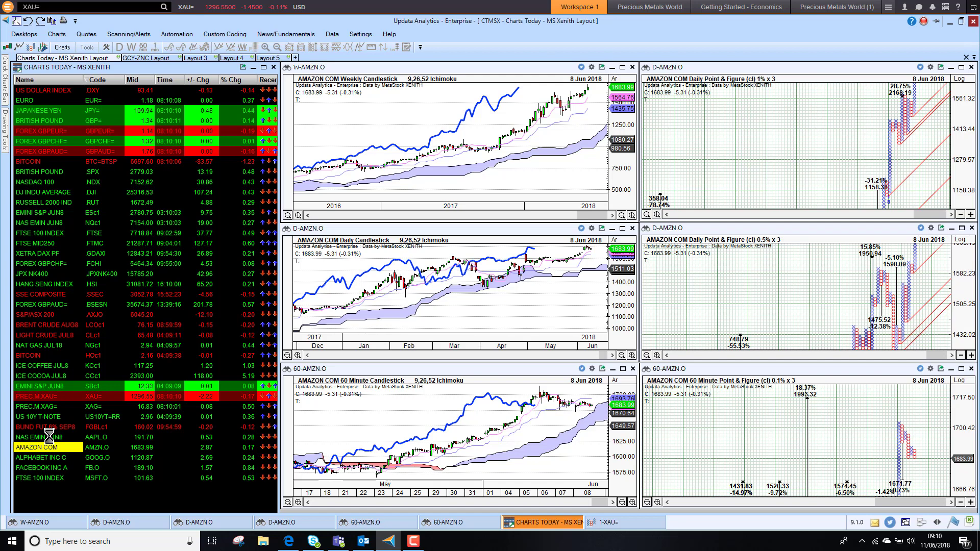
key(Down)
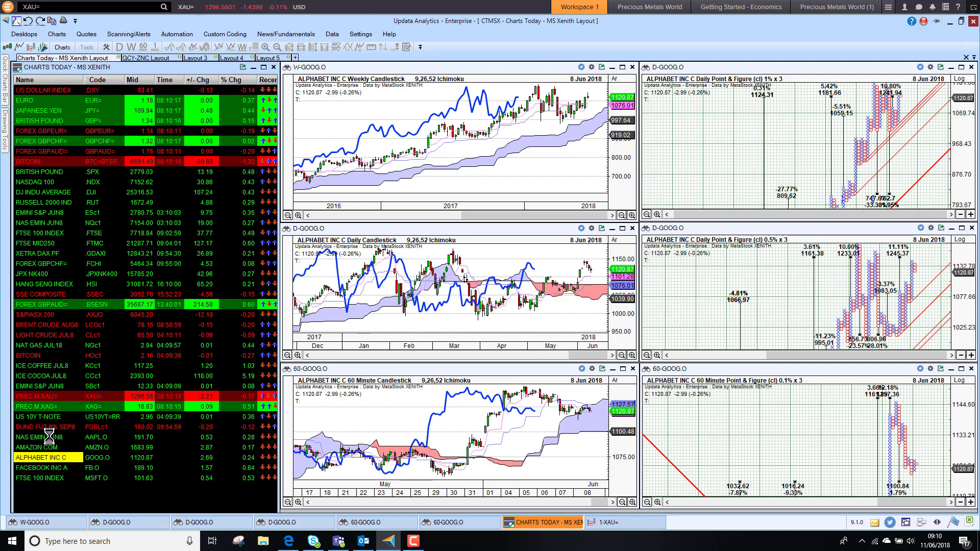
key(Down)
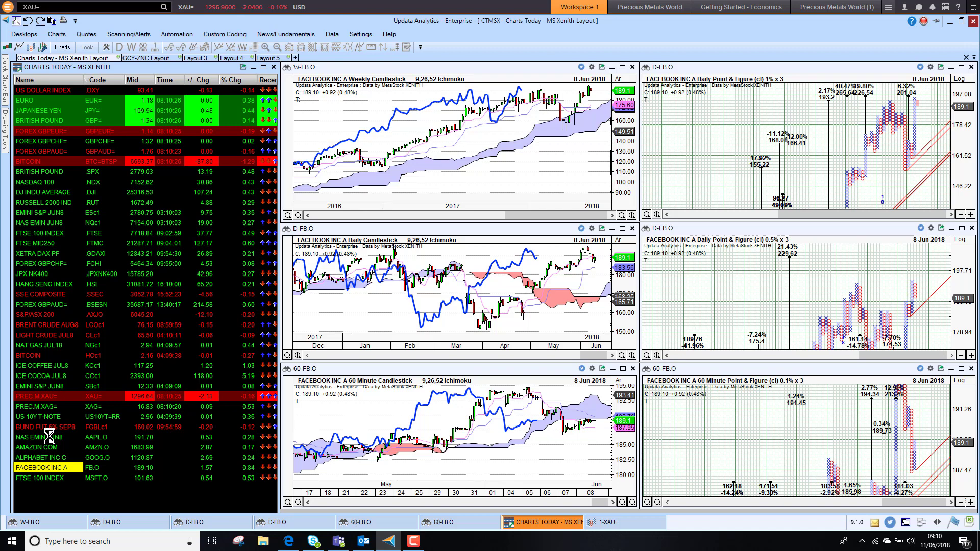
key(Down)
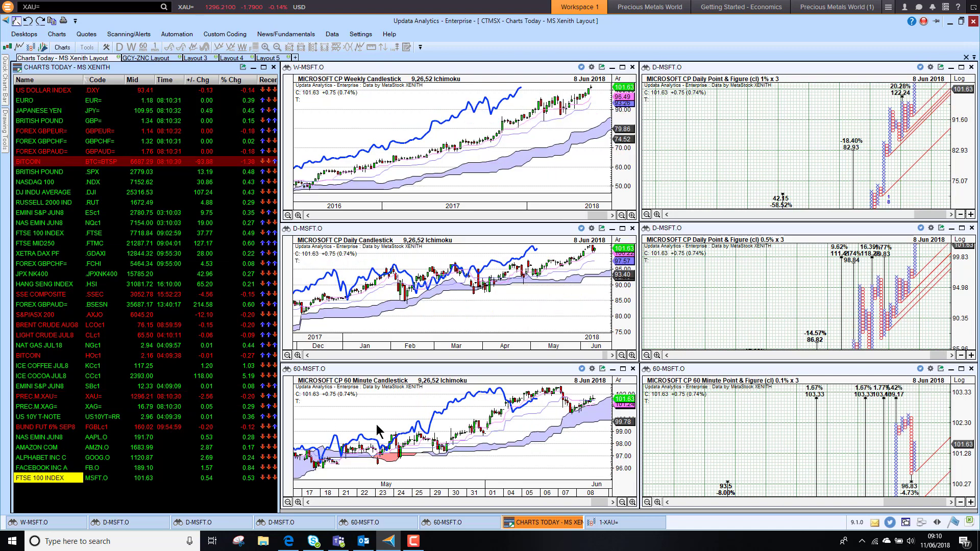